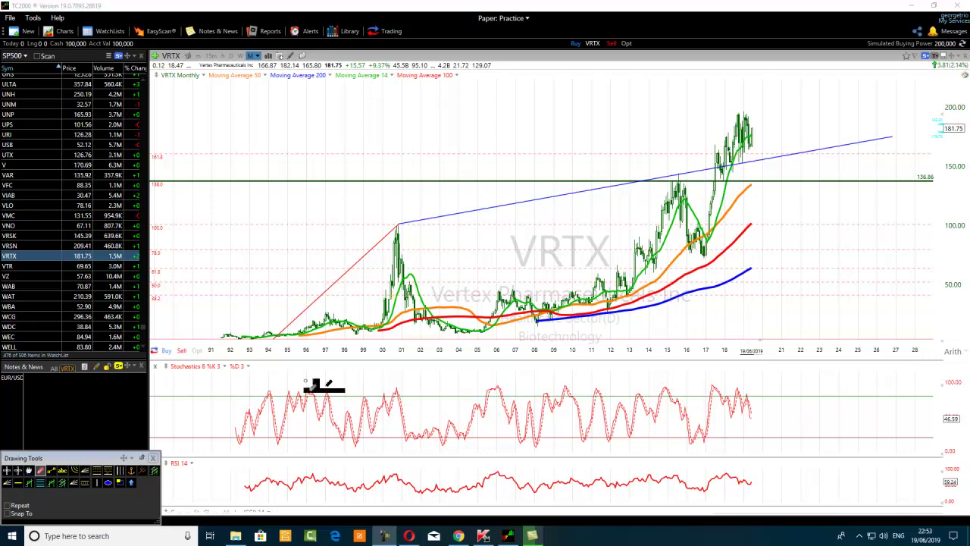
Draw green ellipses over the 2000 peak and the 2015 peak on the VRTX chart.
left_click(109, 487)
left_click_drag(375, 213, 395, 228)
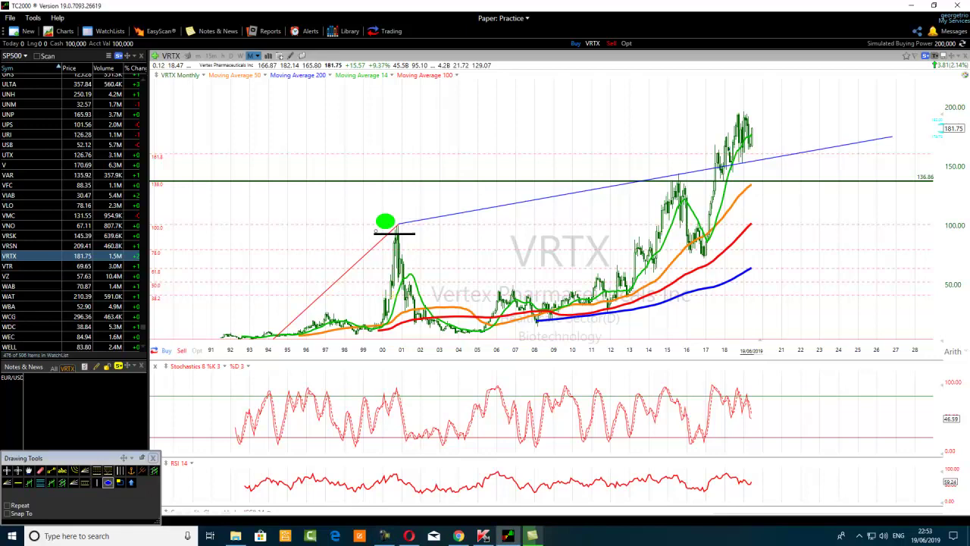
left_click(108, 482)
left_click_drag(669, 160, 683, 174)
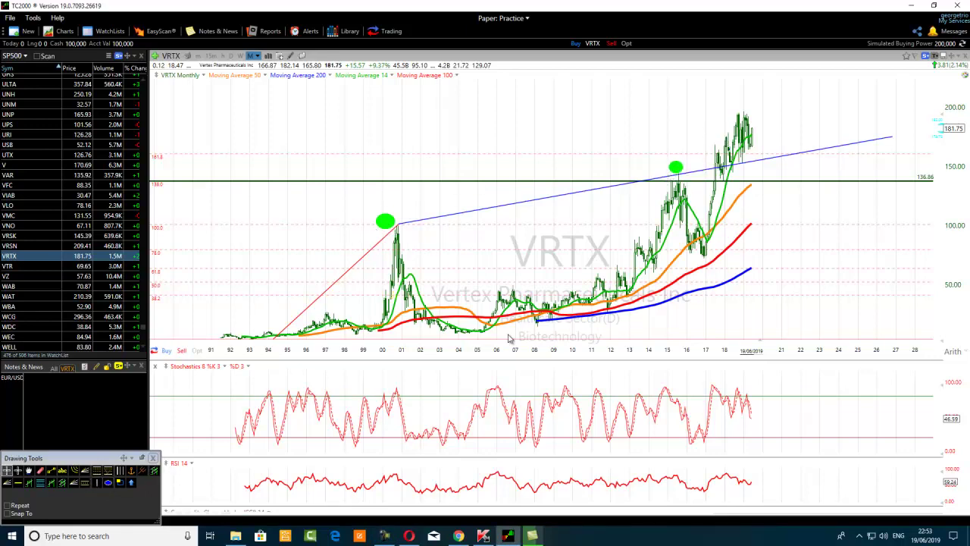
Increase the long trend line's Line Thickness in its Edit settings and apply it.
right_click(542, 204)
left_click(567, 207)
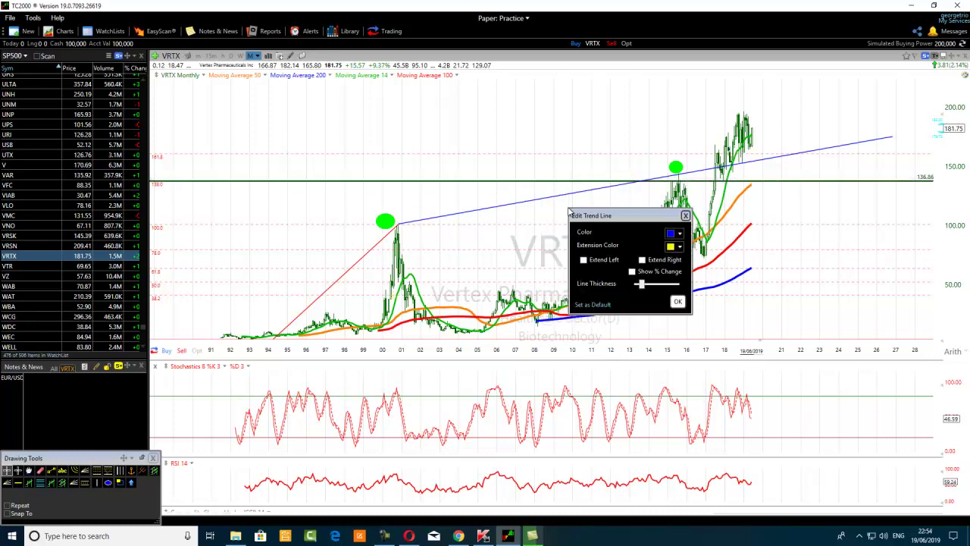
left_click_drag(643, 285, 660, 284)
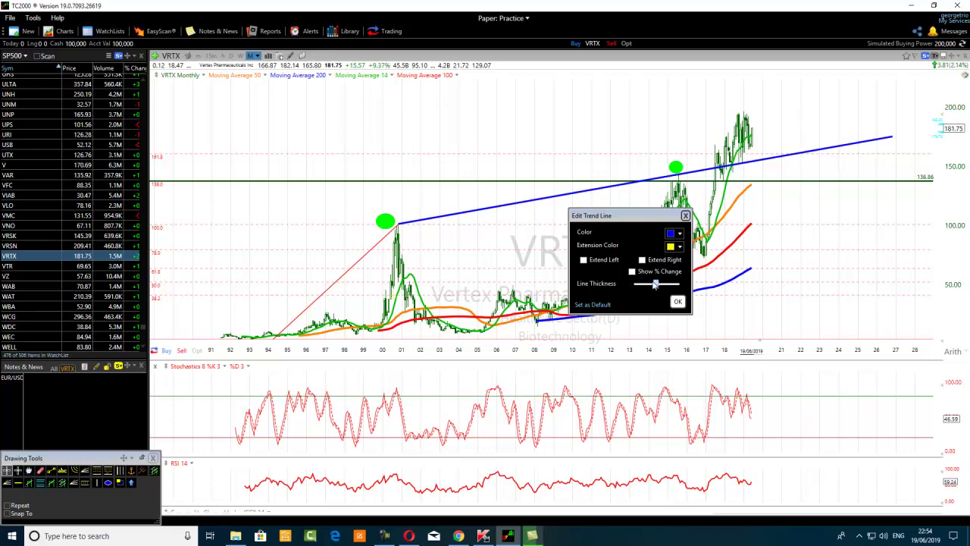
left_click(678, 302)
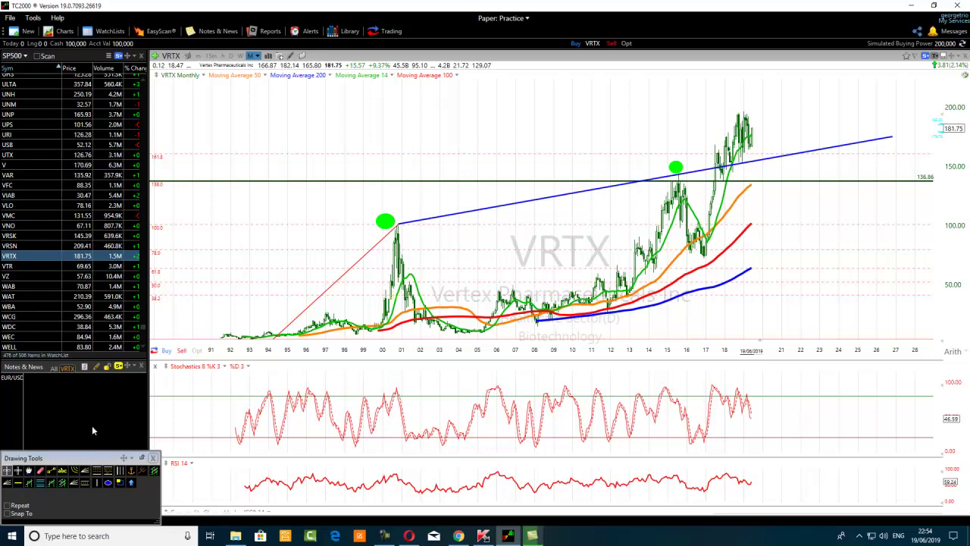
Draw a trend line from the 2017 lows up through the 2019 peak, then adjust both endpoints.
left_click(52, 471)
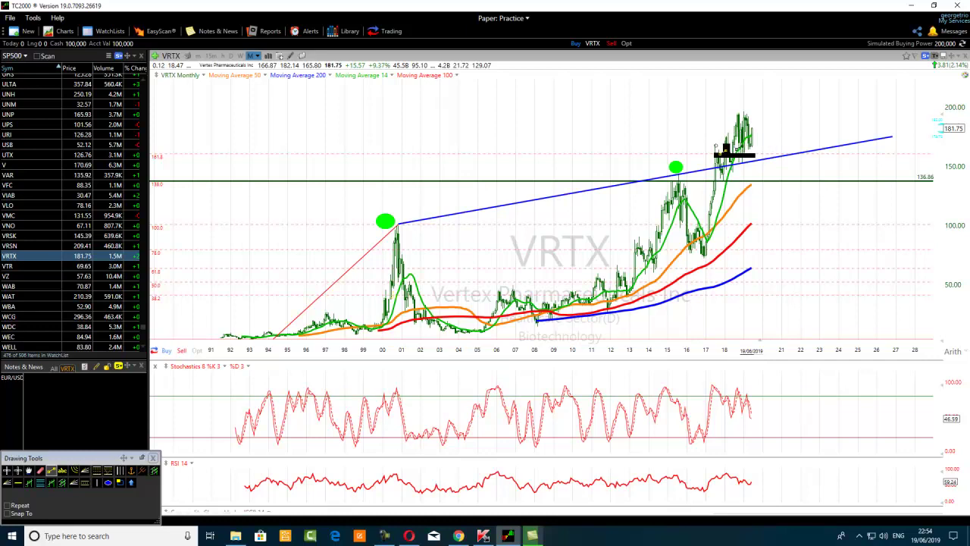
left_click_drag(715, 144, 773, 79)
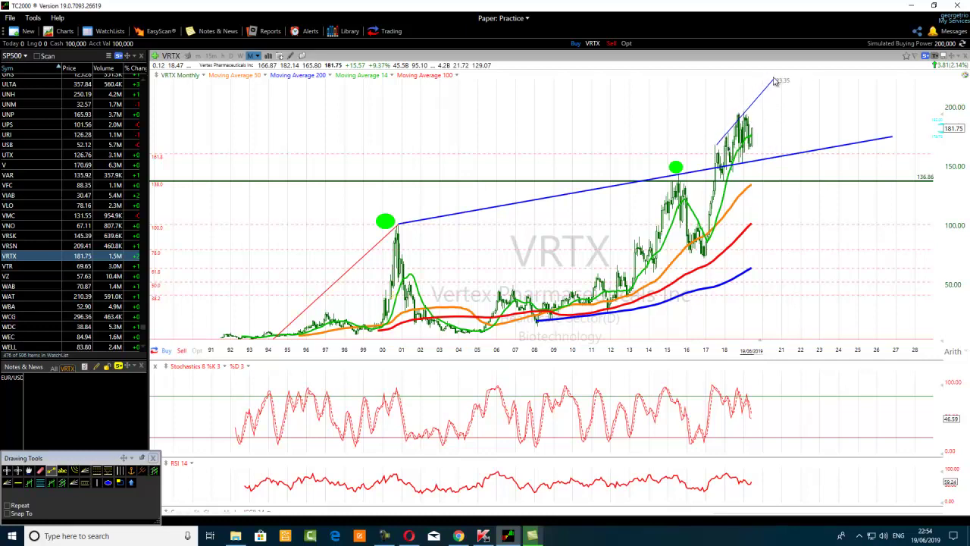
left_click_drag(717, 147, 713, 149)
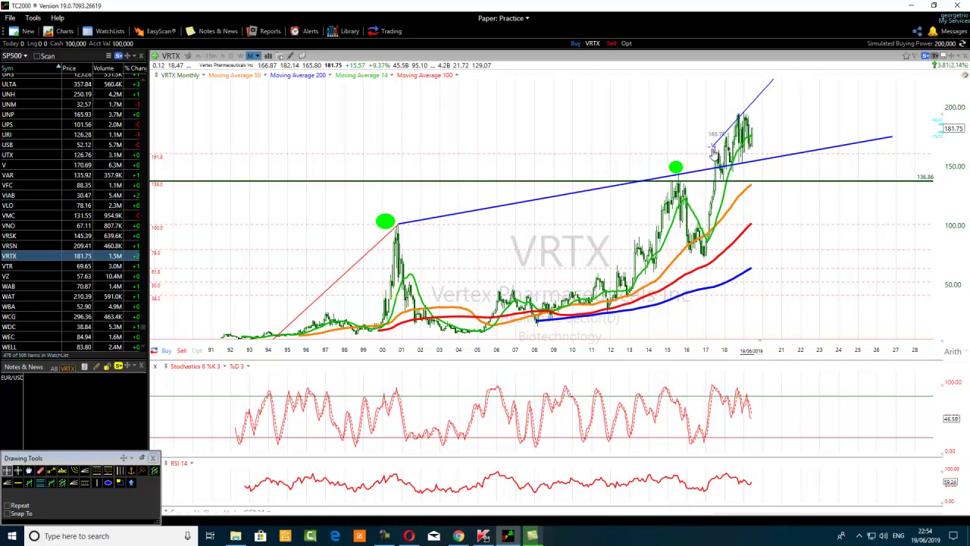
left_click_drag(773, 80, 777, 85)
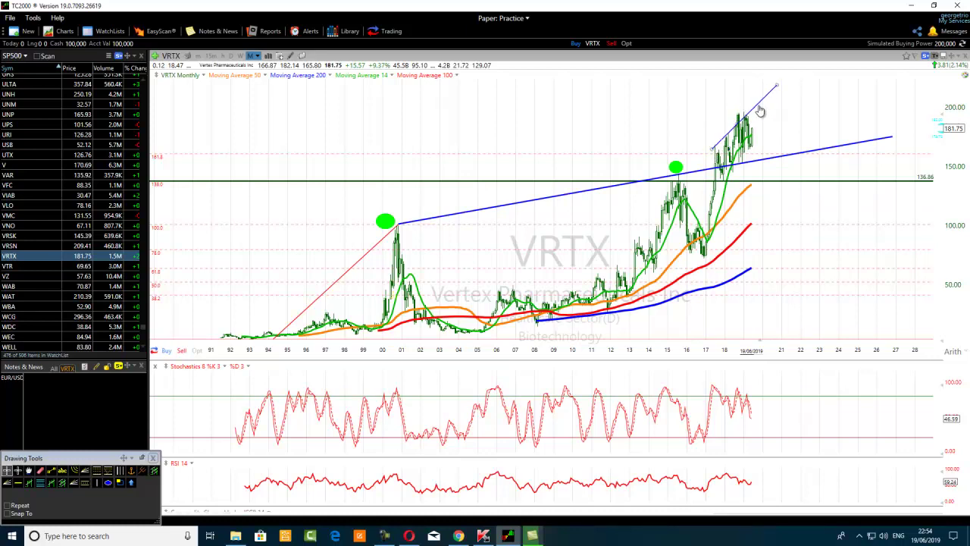
Raise the new upper trend line's Line Thickness to match the long trend line.
right_click(761, 107)
left_click(784, 112)
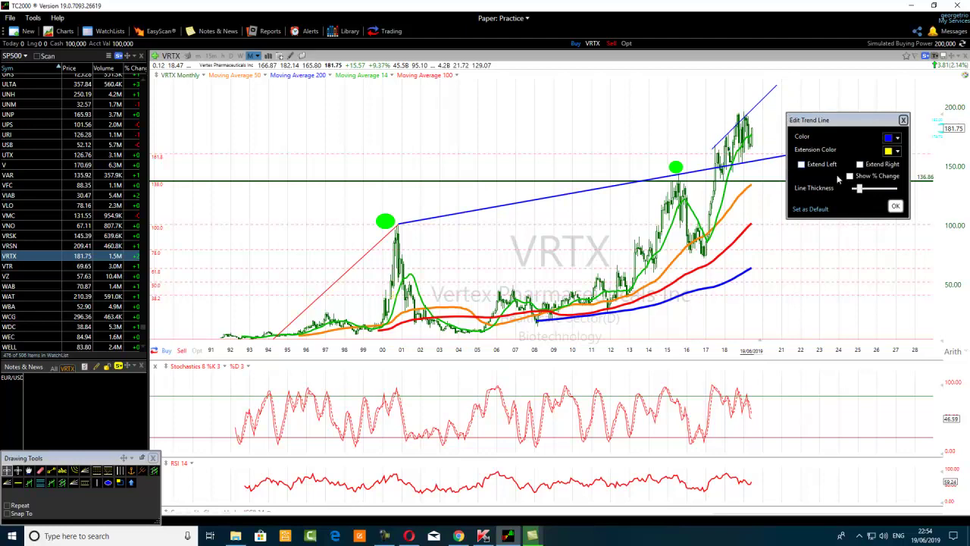
left_click_drag(862, 194, 883, 193)
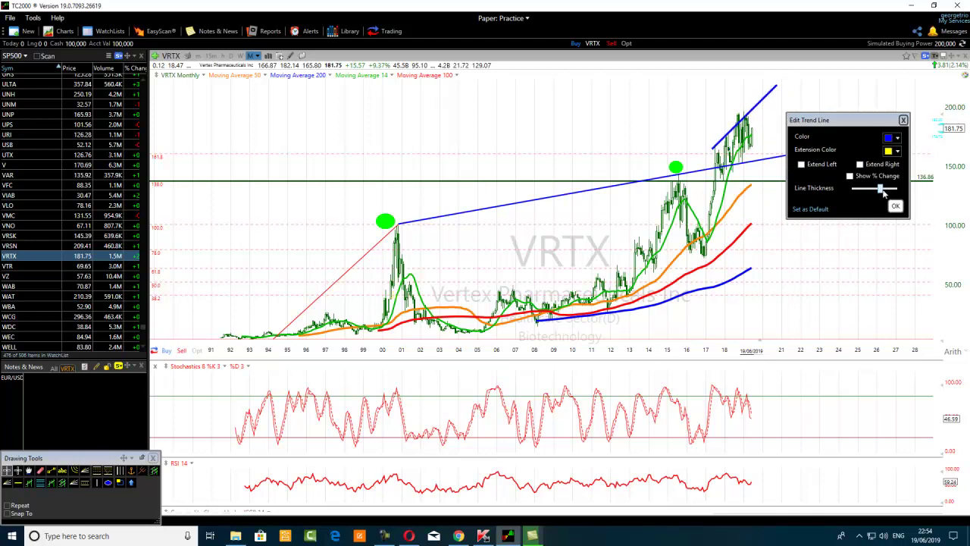
left_click(896, 205)
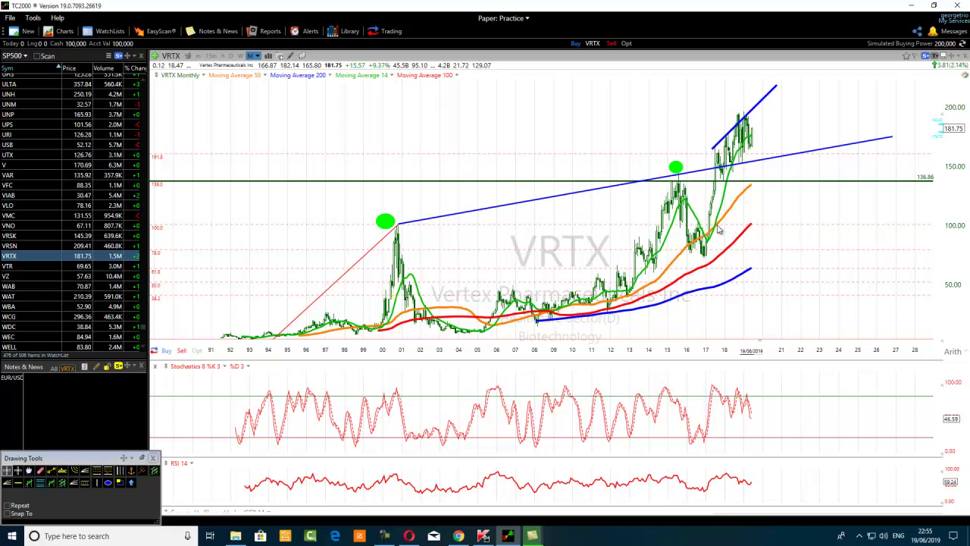
Pull the upper line's left end back to the 2015 ellipse and draw a thin trend line rising right from there.
left_click_drag(714, 149, 684, 175)
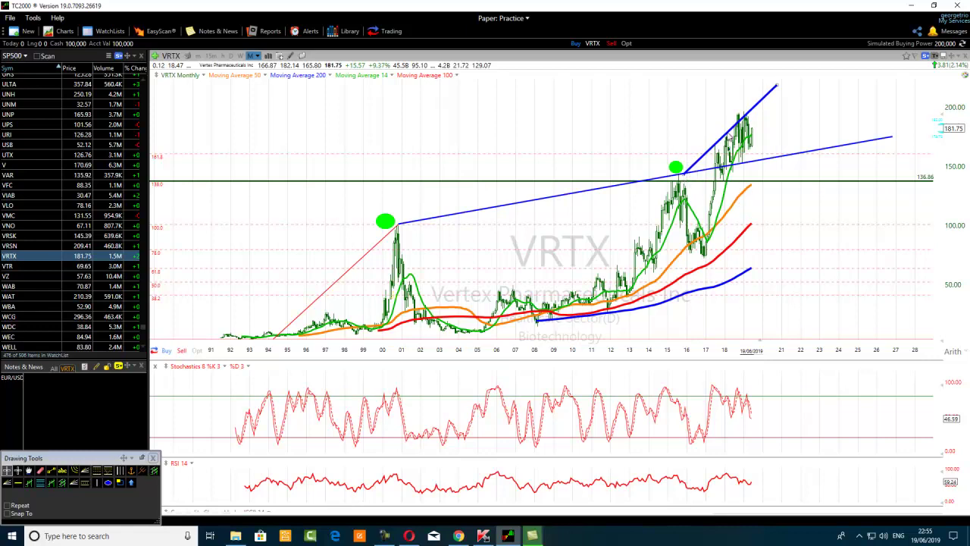
left_click(51, 471)
mouse_move(687, 177)
left_mouse_down()
mouse_move(861, 84)
mouse_move(876, 88)
left_mouse_up()
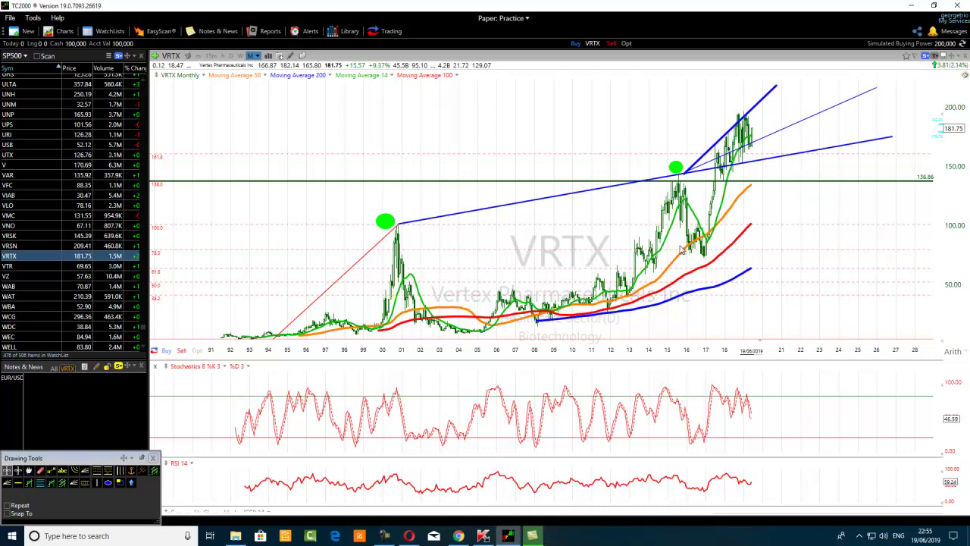
Zoom into 2010–2019 and read the trend lines' info boxes, e.g. 142.73 rising to 218.23.
scroll(683, 250, "up", 3)
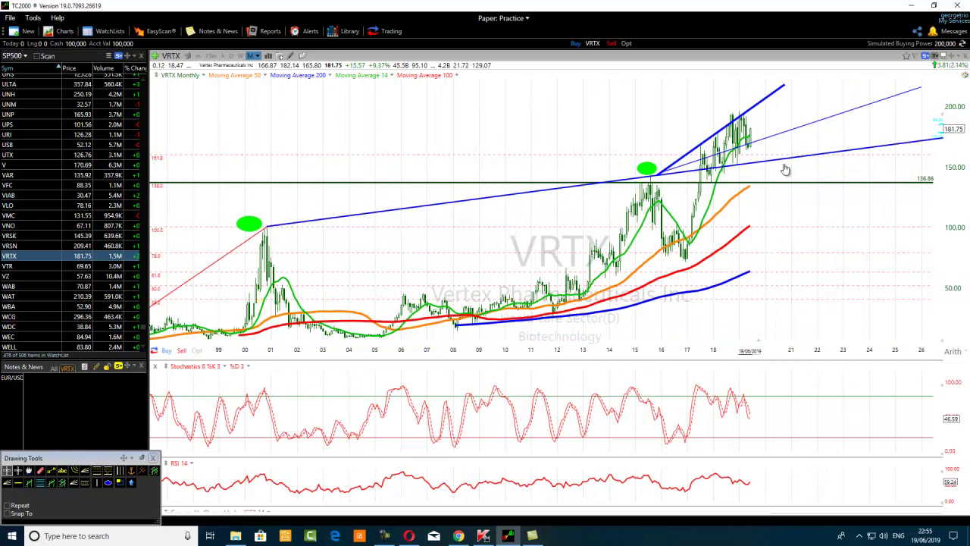
scroll(730, 189, "up", 2)
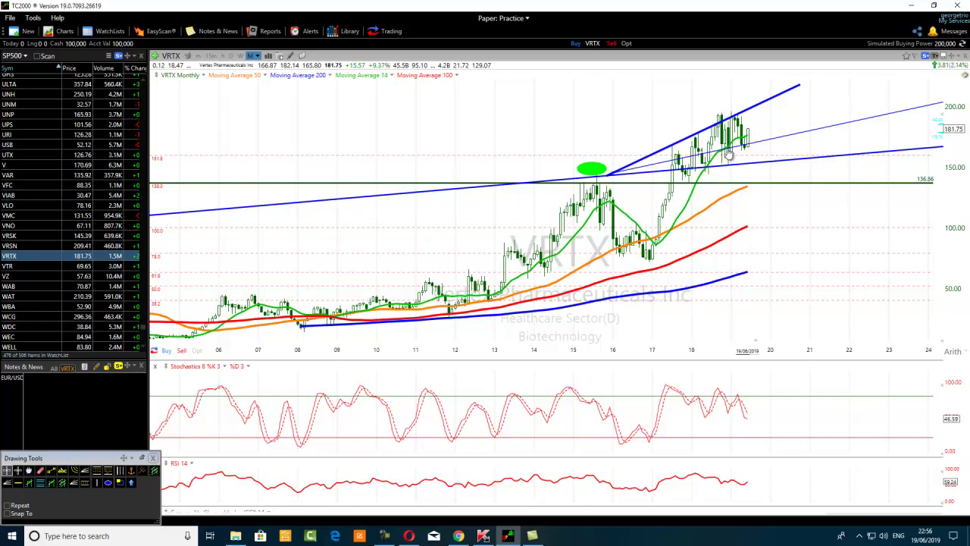
mouse_move(749, 113)
scroll(743, 152, "up", 1)
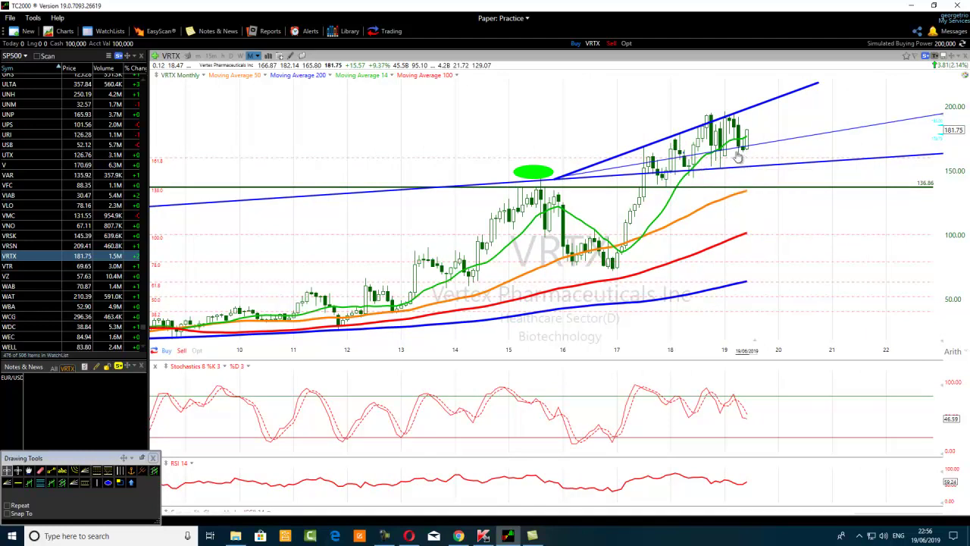
mouse_move(745, 148)
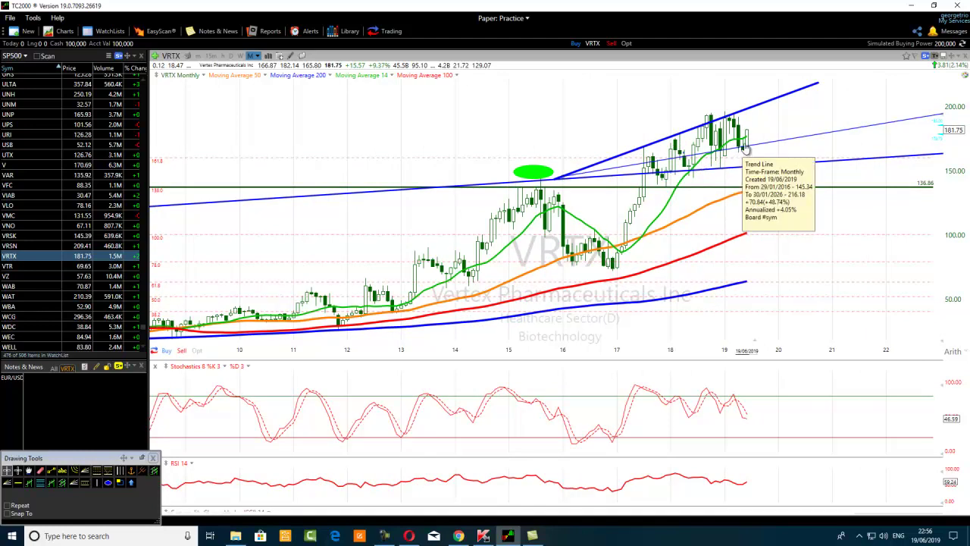
mouse_move(670, 146)
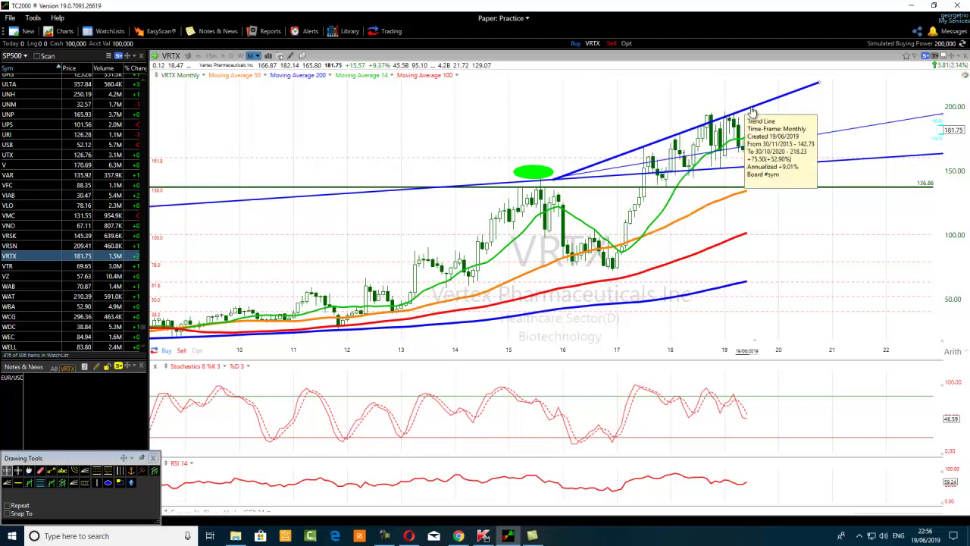
left_click(51, 470)
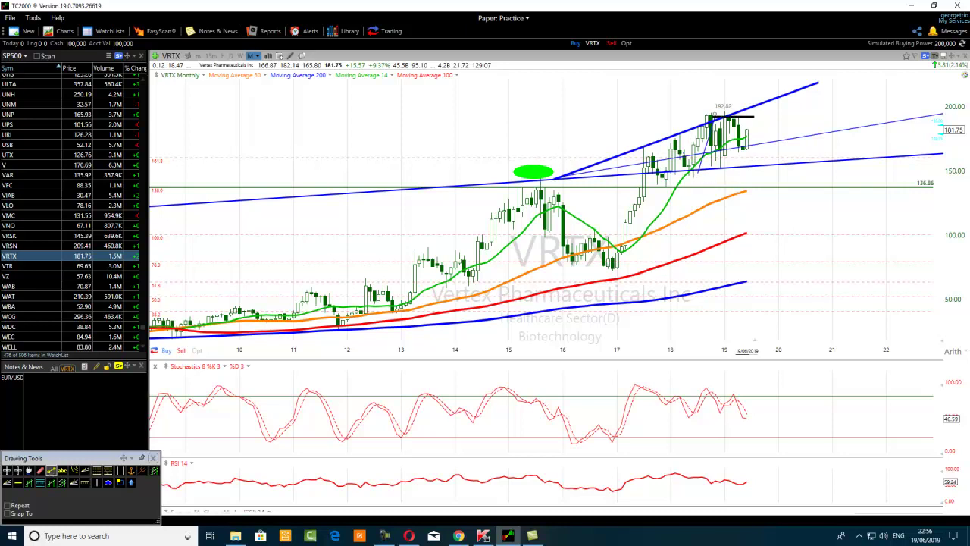
left_click(707, 113)
key("Escape")
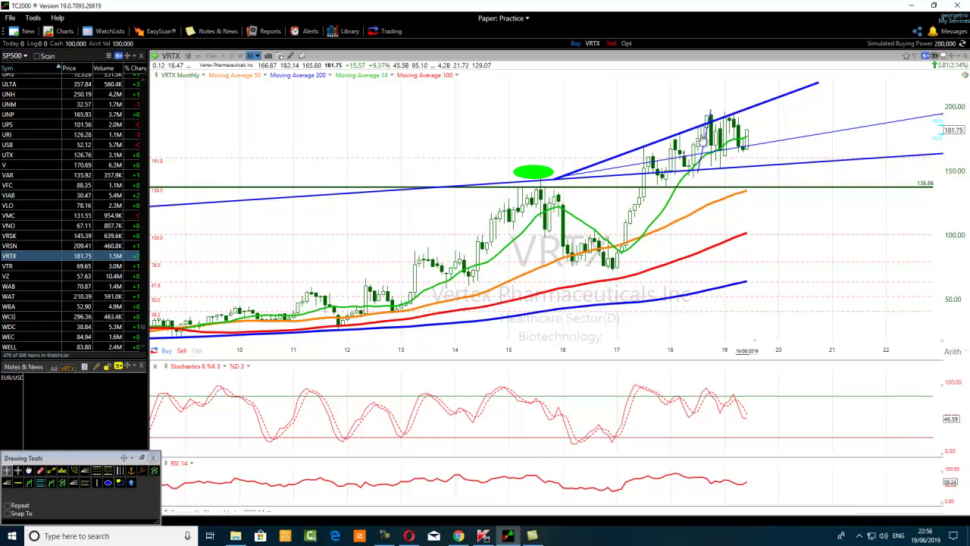
left_click(52, 471)
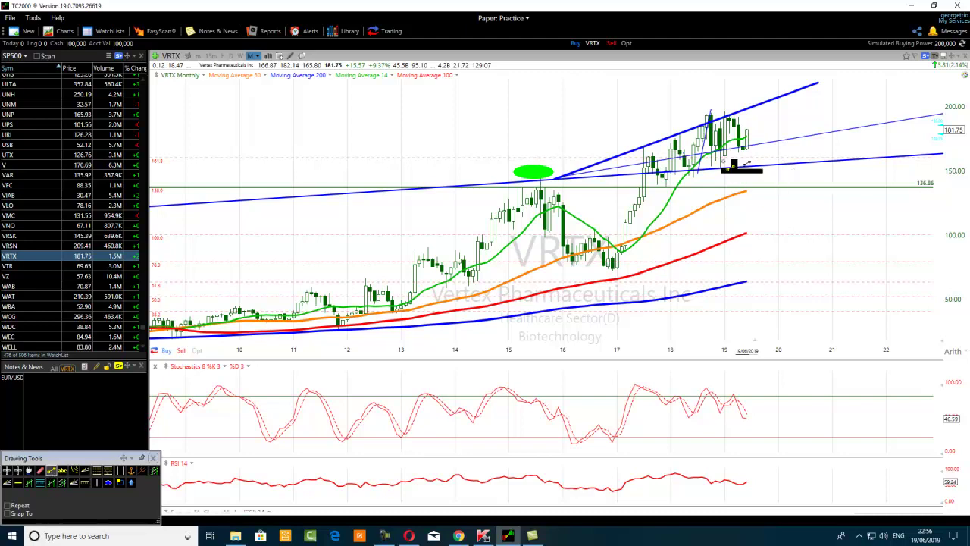
key("Escape")
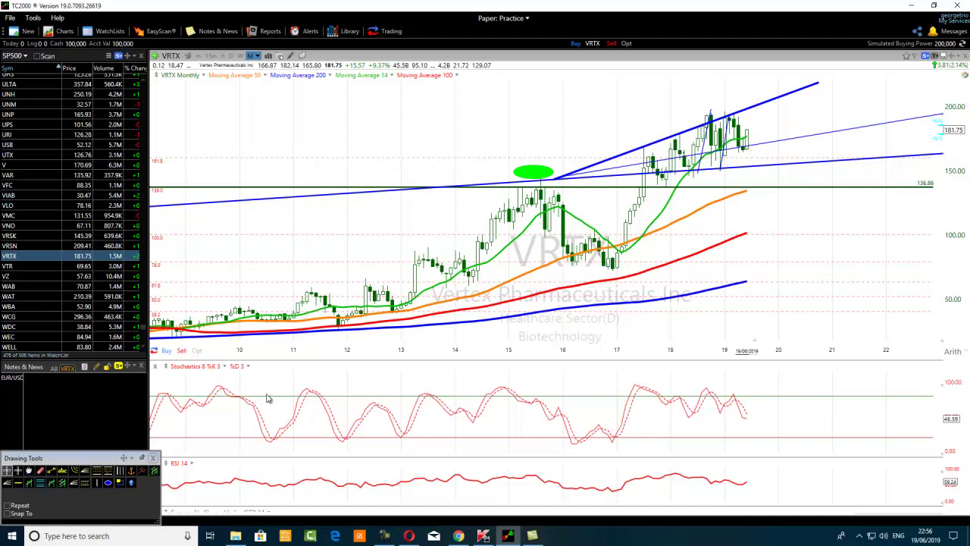
Add a 192.43 price note above the latest candles, then zoom out and back in to review the wedge.
left_click(51, 470)
mouse_move(747, 147)
left_mouse_down()
mouse_move(769, 107)
mouse_move(718, 124)
mouse_move(772, 109)
left_mouse_up()
mouse_move(784, 142)
mouse_move(706, 179)
scroll(423, 451, "down", 5)
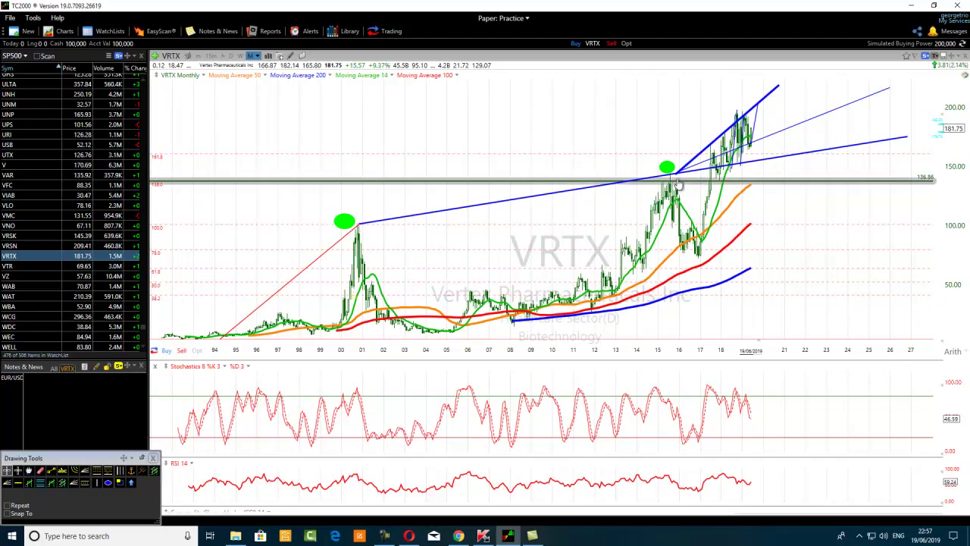
mouse_move(724, 141)
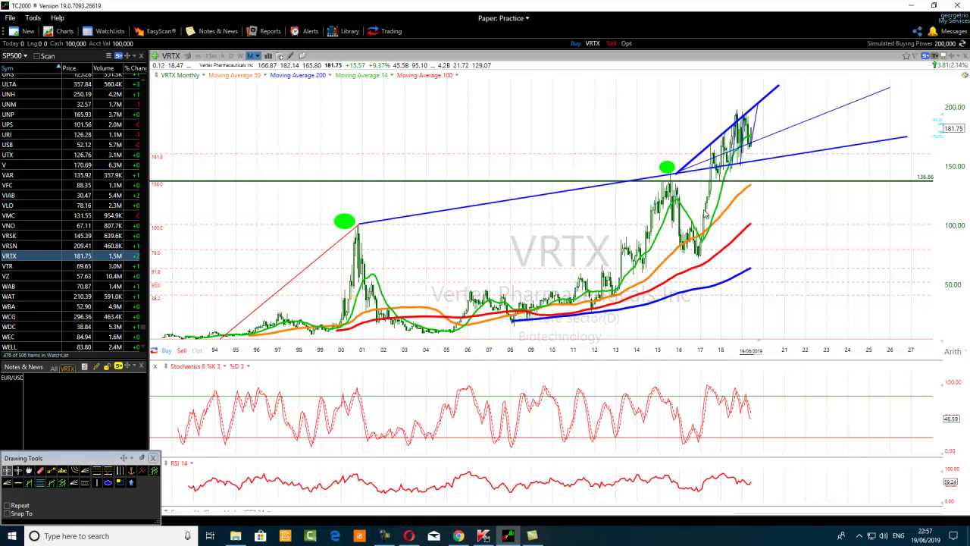
scroll(706, 215, "up", 2)
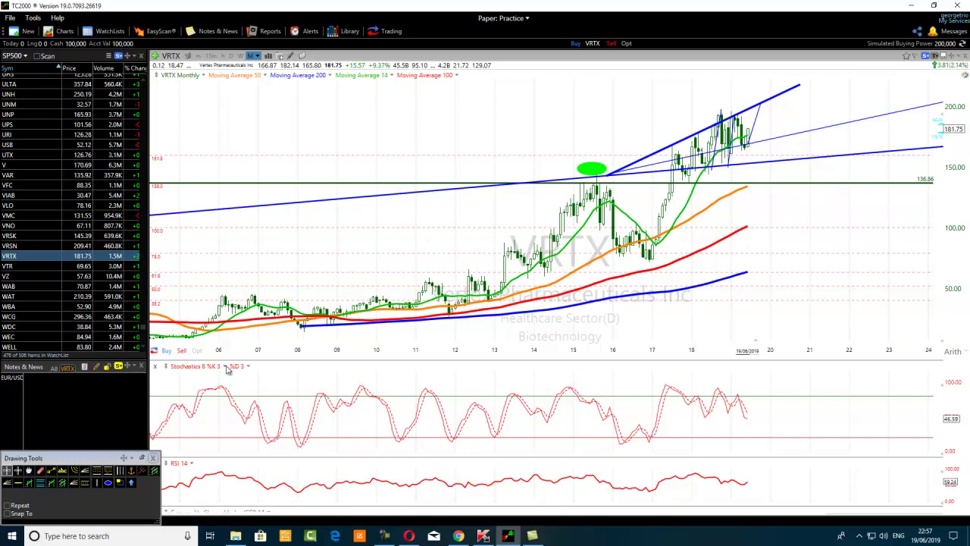
left_click(385, 539)
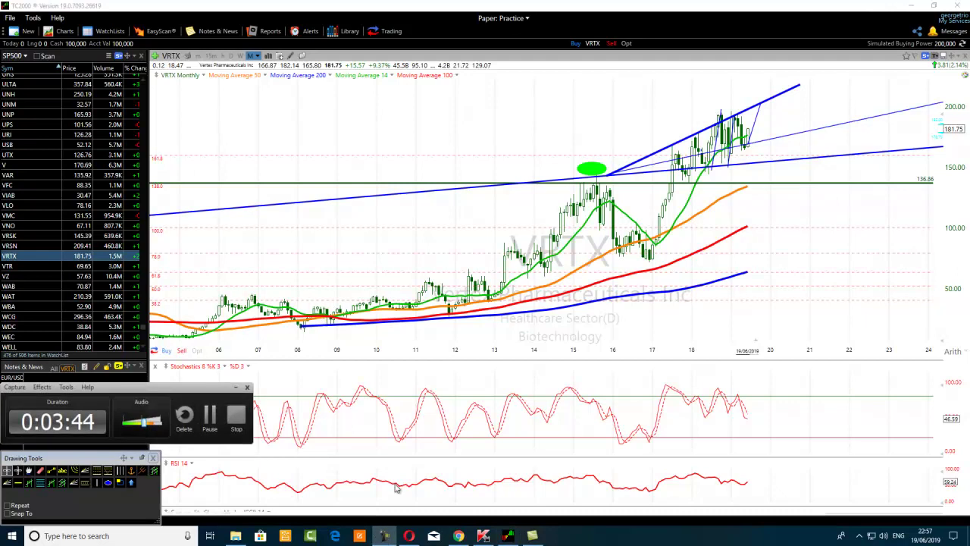